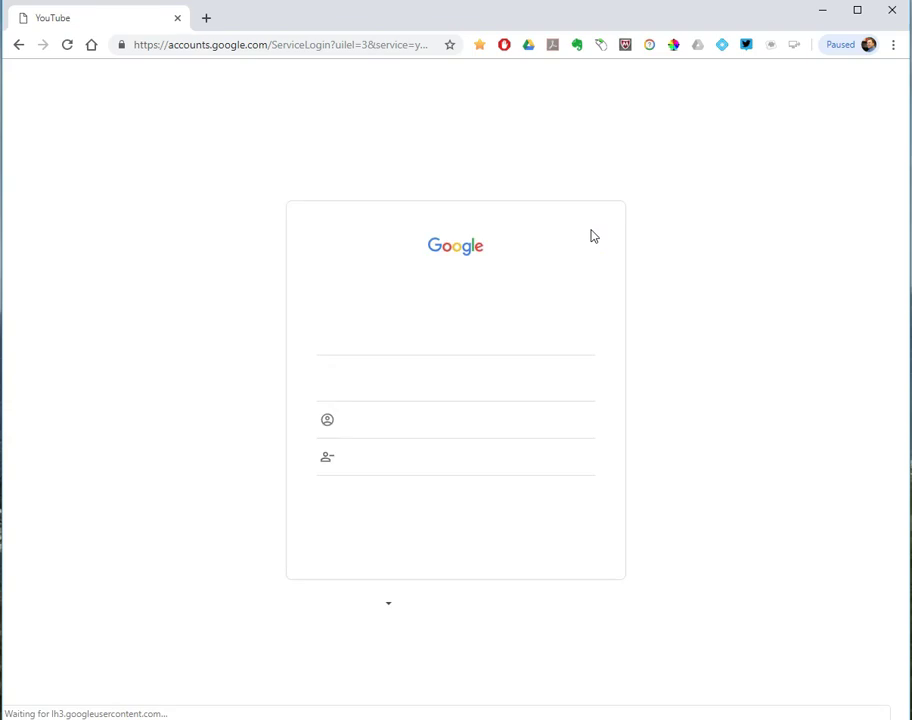
# Sign in with the school Google account by choosing it and entering its password
pyautogui.click(440, 325)
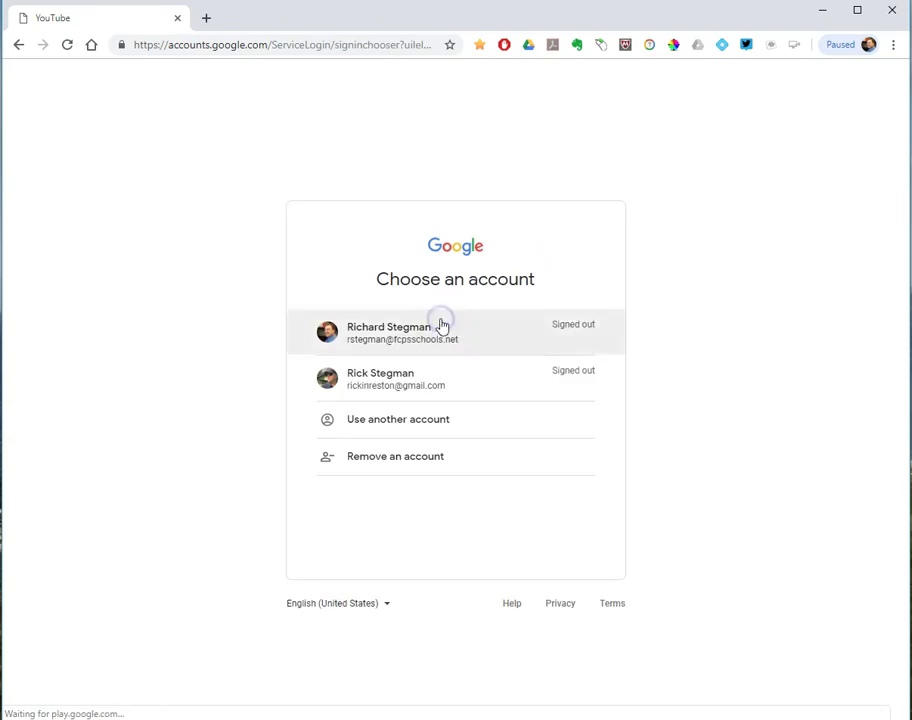
pyautogui.click(377, 371)
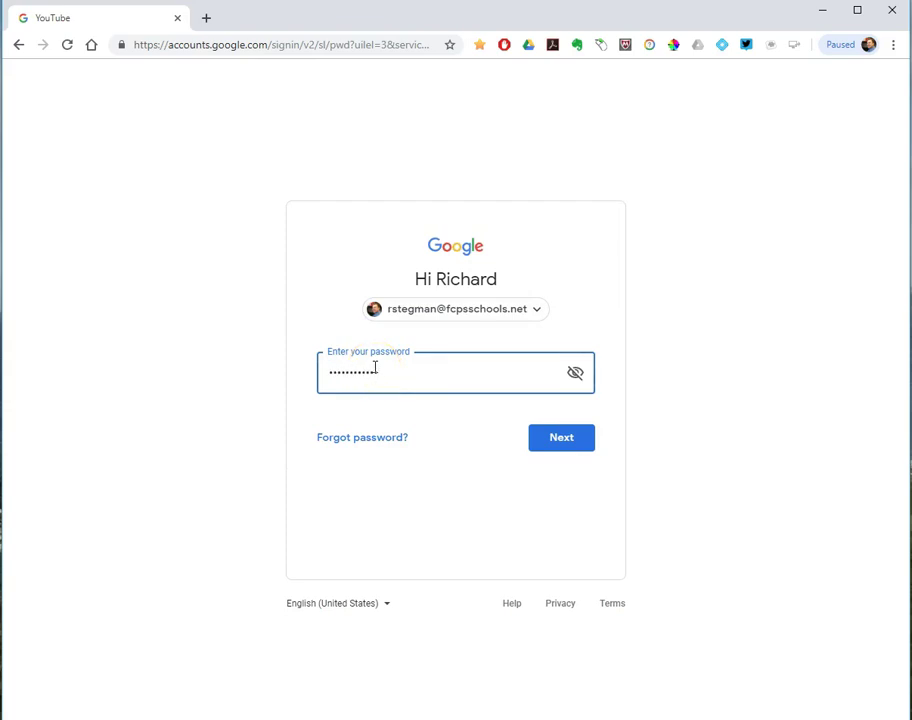
pyautogui.click(543, 441)
pyautogui.click(563, 439)
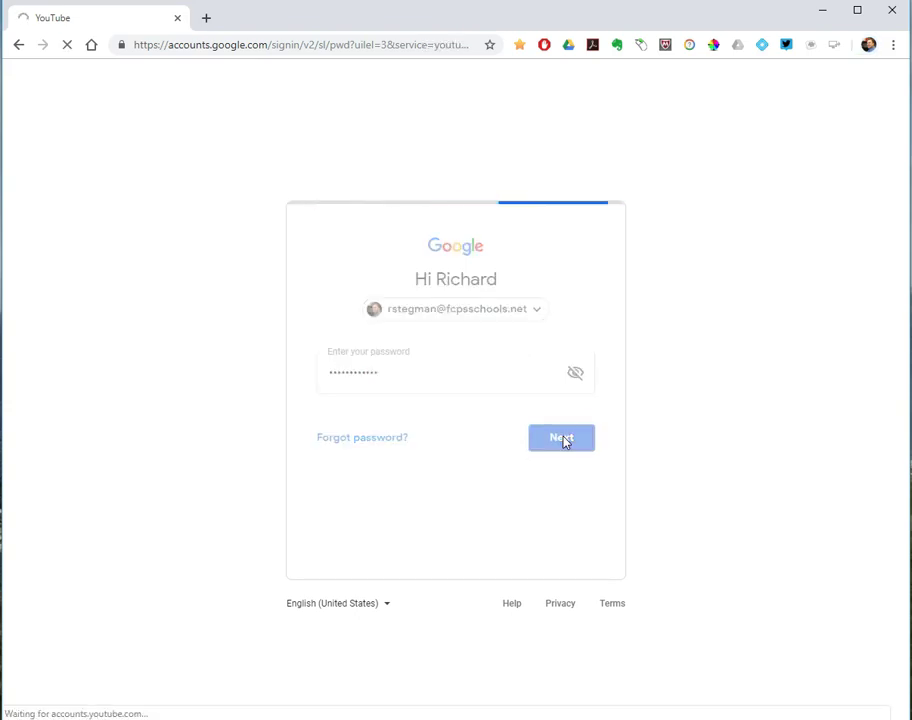
pyautogui.click(566, 438)
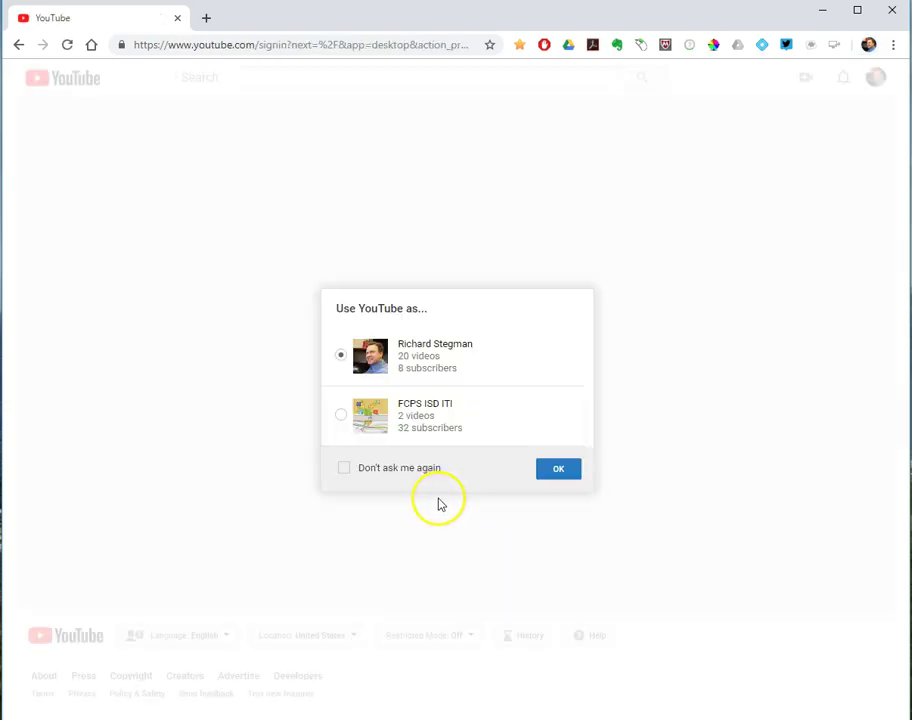
# Continue as the personal channel, then start a new video upload from the create menu
pyautogui.click(562, 473)
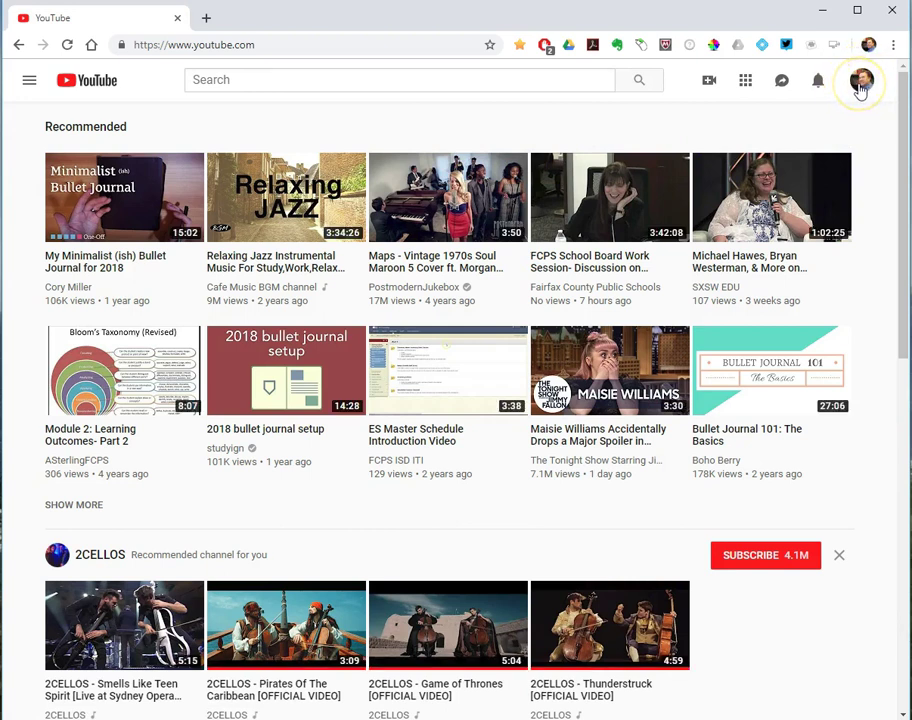
pyautogui.click(857, 86)
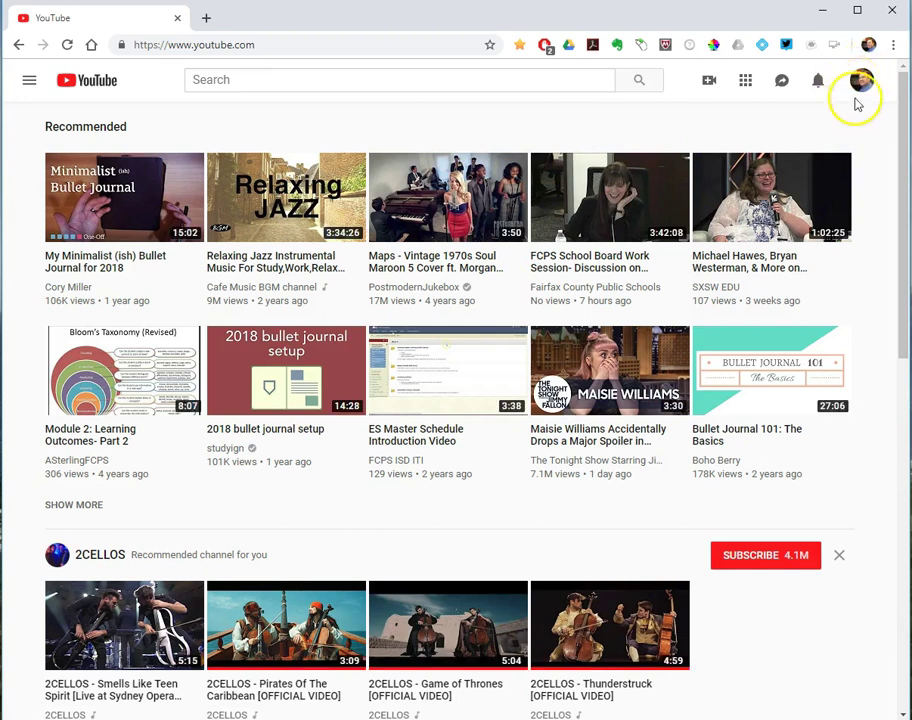
pyautogui.click(709, 85)
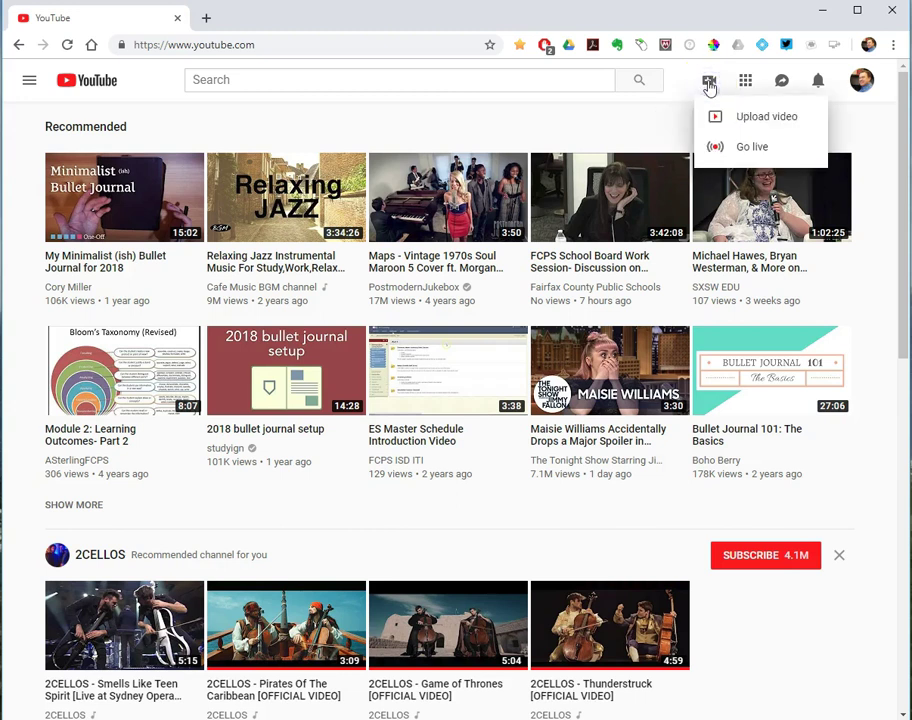
pyautogui.click(767, 118)
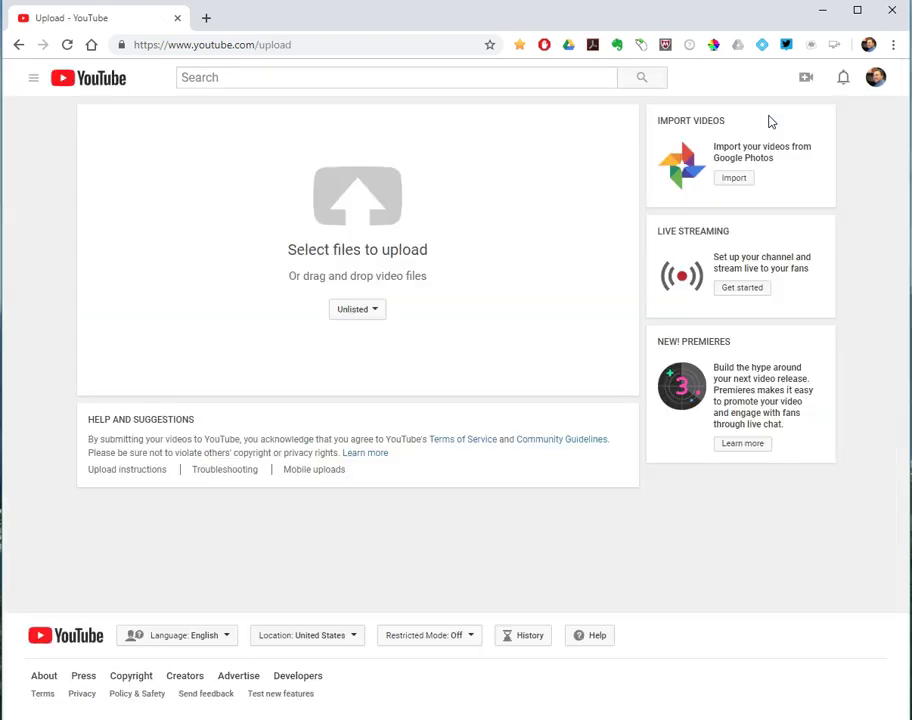
pyautogui.click(382, 322)
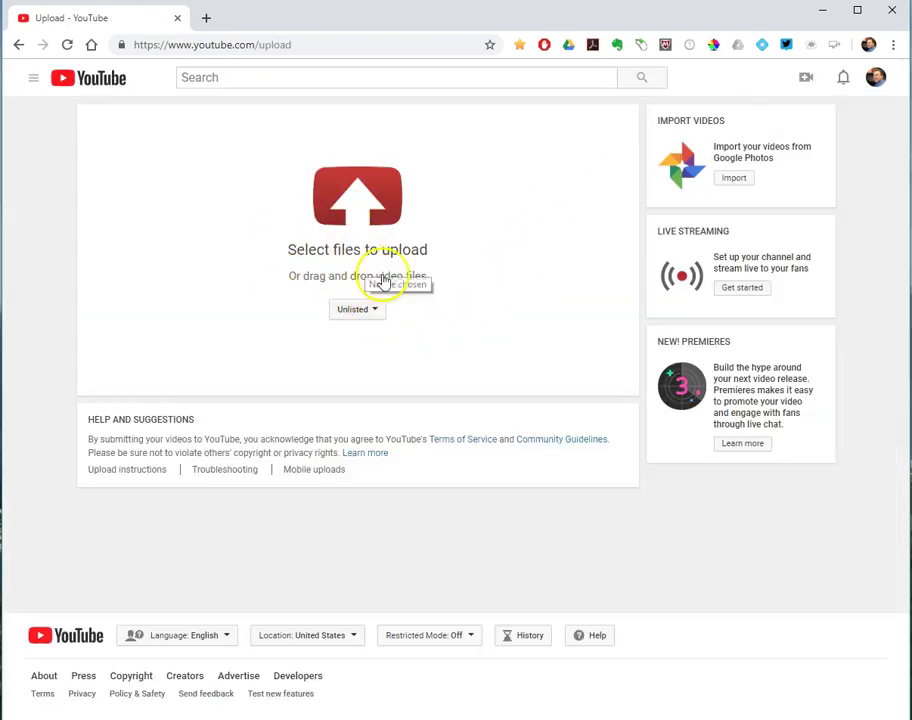
# Upload Health+Club+Manager_Typical_Day_Clip.mp4 from the Desktop
pyautogui.click(362, 200)
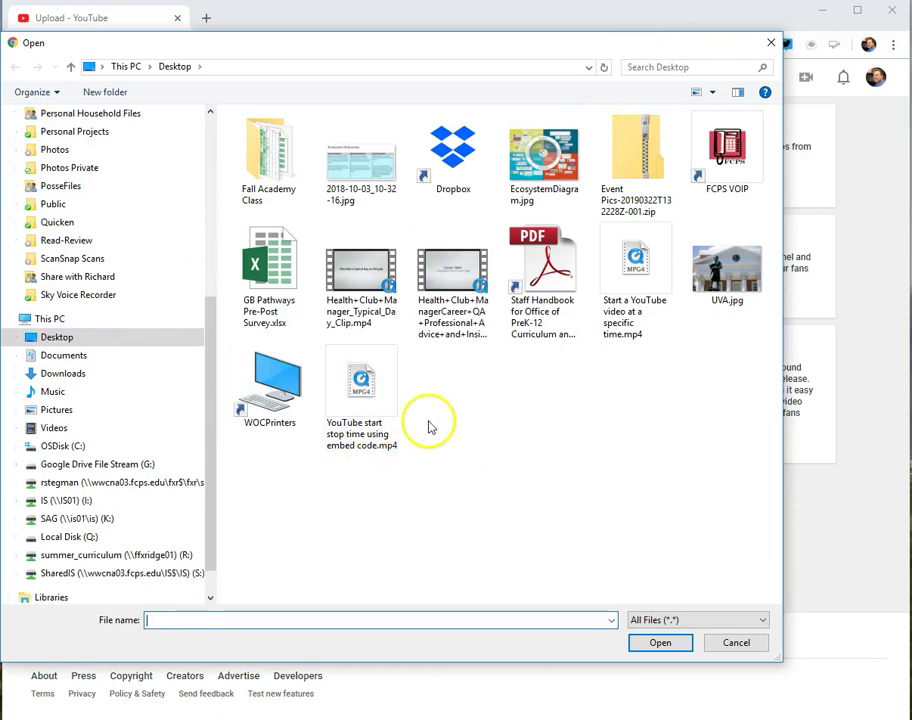
pyautogui.click(350, 265)
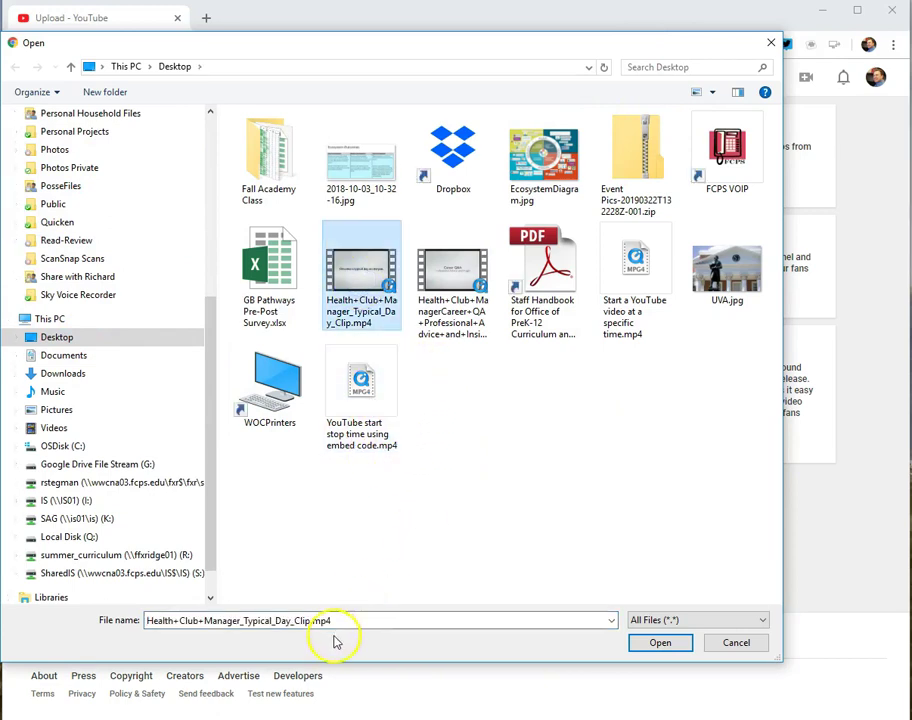
pyautogui.click(674, 651)
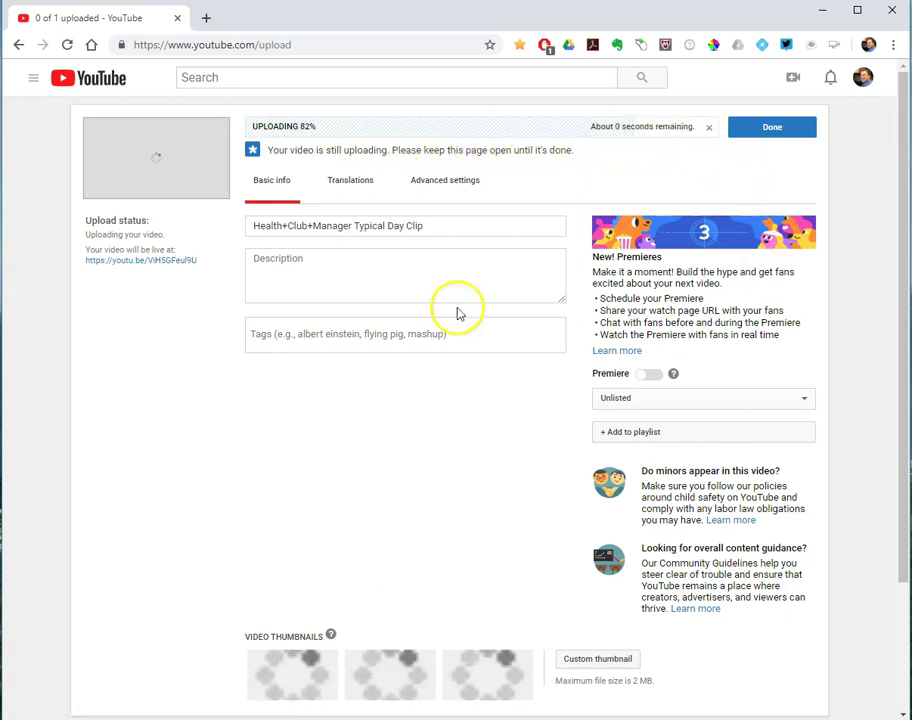
# Edit the title, replacing the plus signs, to read 'Health Club Manager - A Typical Day (Clip)'
pyautogui.click(267, 227)
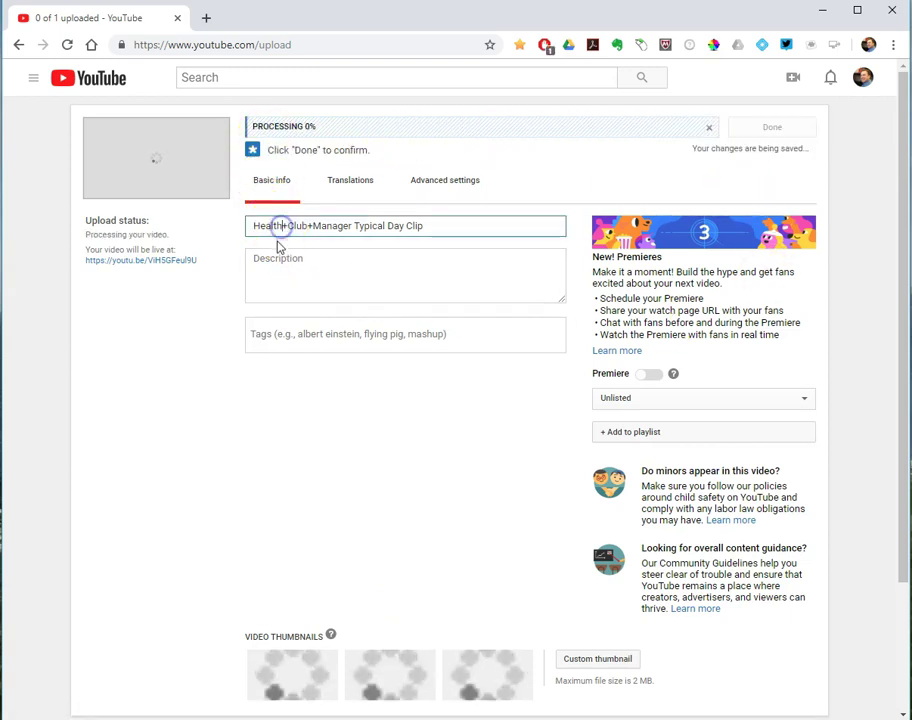
pyautogui.press('BackSpace')
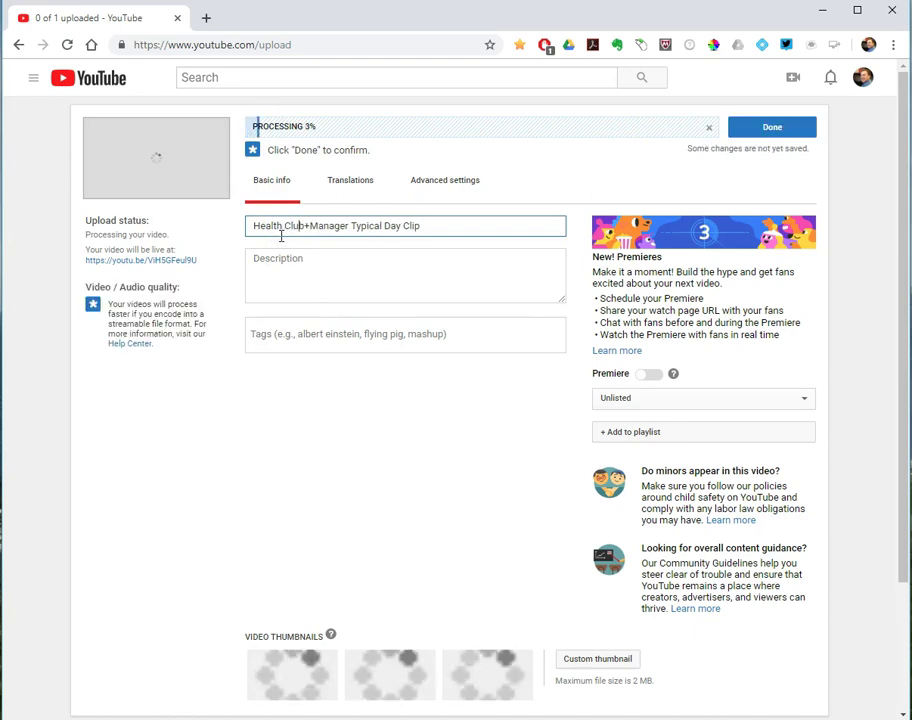
pyautogui.press('BackSpace')
pyautogui.press('Right')
pyautogui.press('Right')
pyautogui.press('Right')
pyautogui.press('Right')
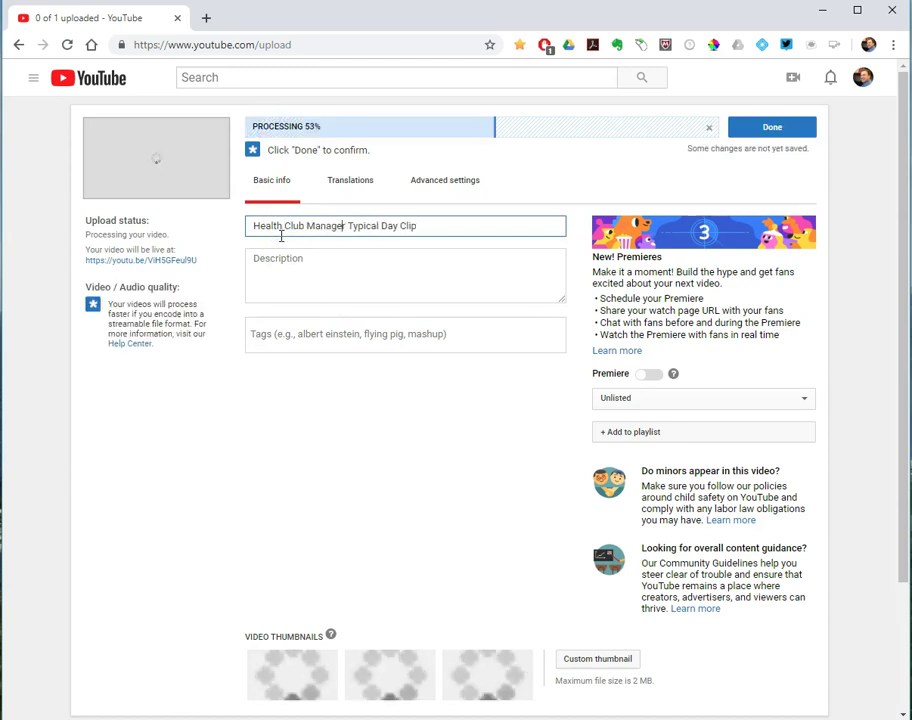
pyautogui.write('A')
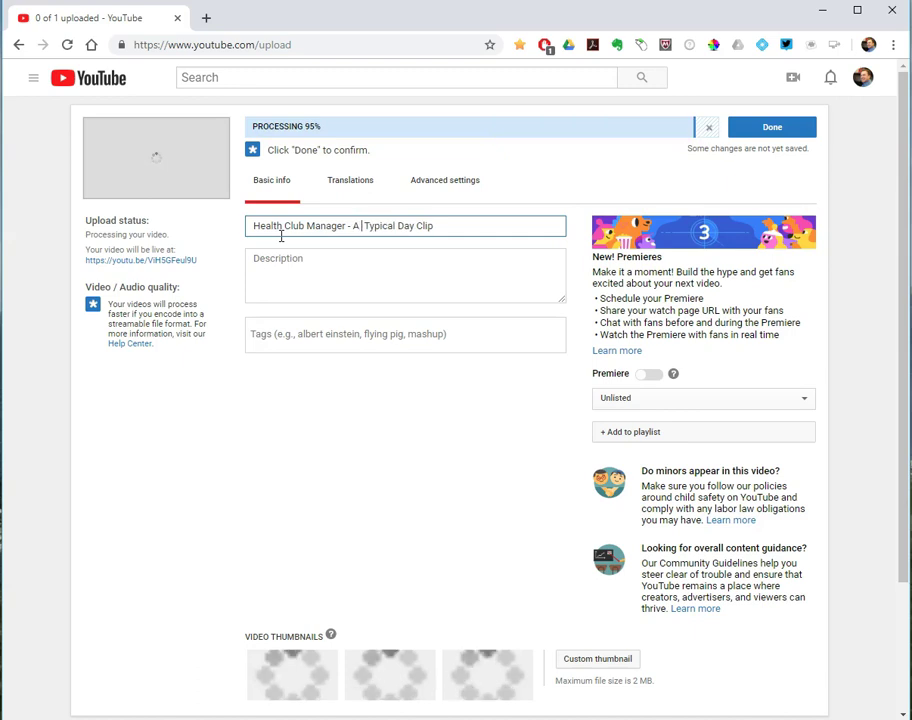
pyautogui.press('Right')
pyautogui.press('Right')
pyautogui.press('Right')
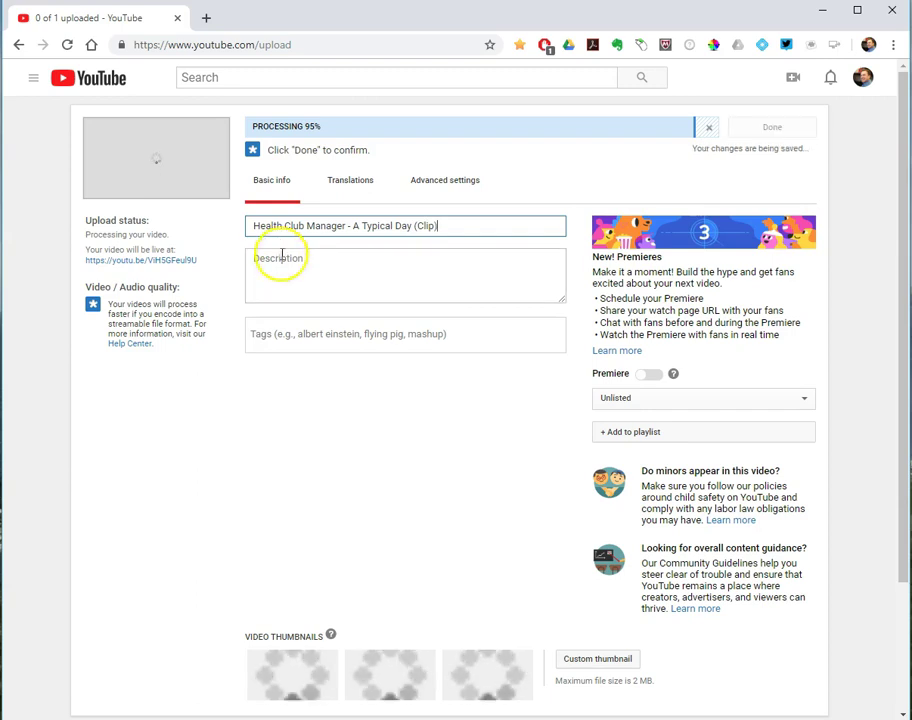
pyautogui.click(276, 257)
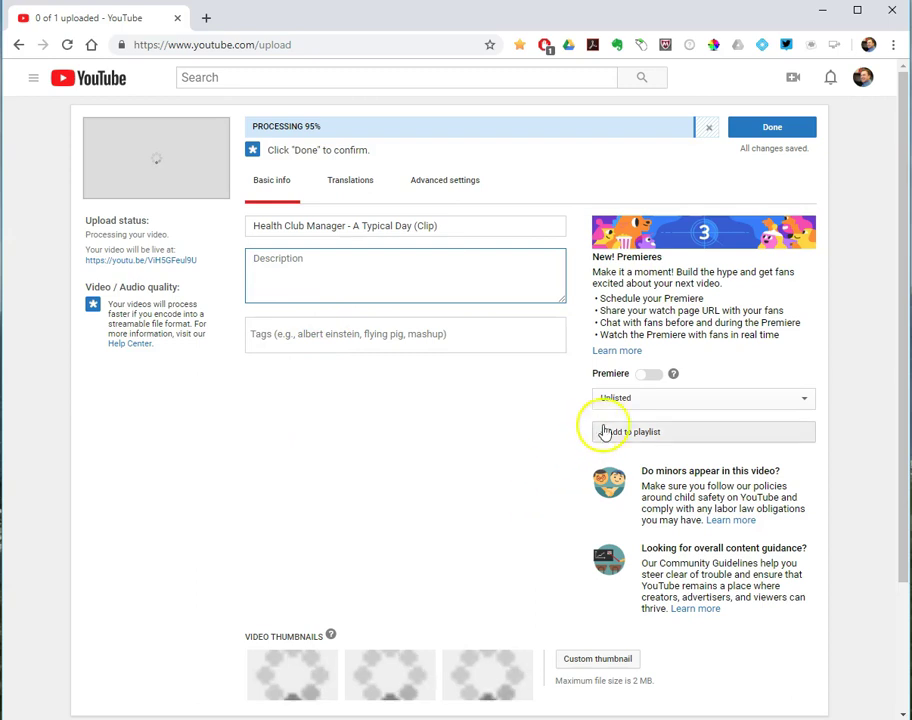
# Set the clip's visibility to Unlisted and click Done to publish it
pyautogui.click(662, 399)
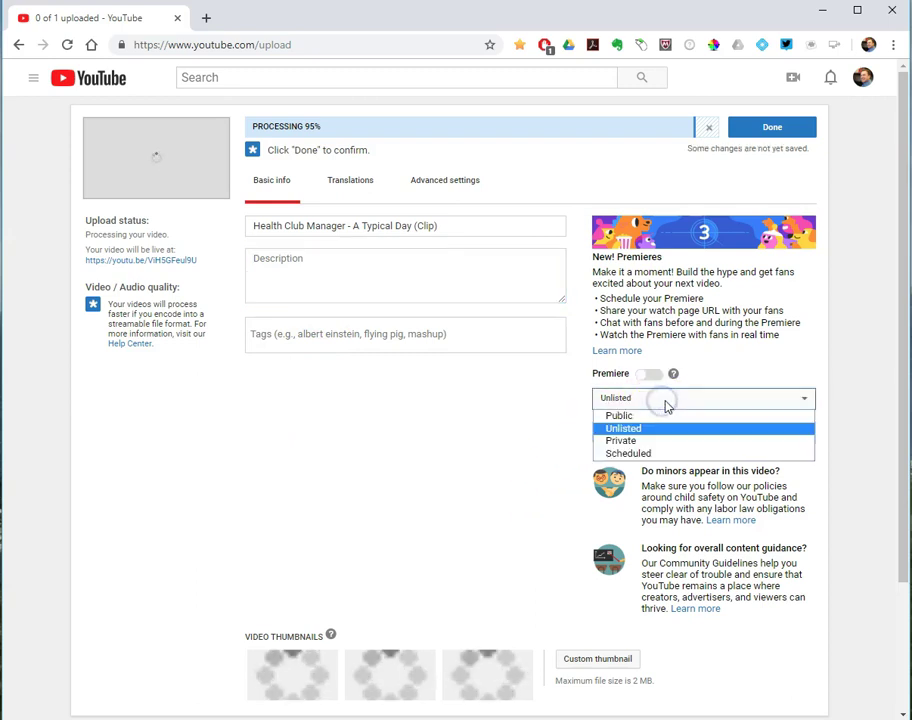
pyautogui.click(662, 399)
pyautogui.click(664, 400)
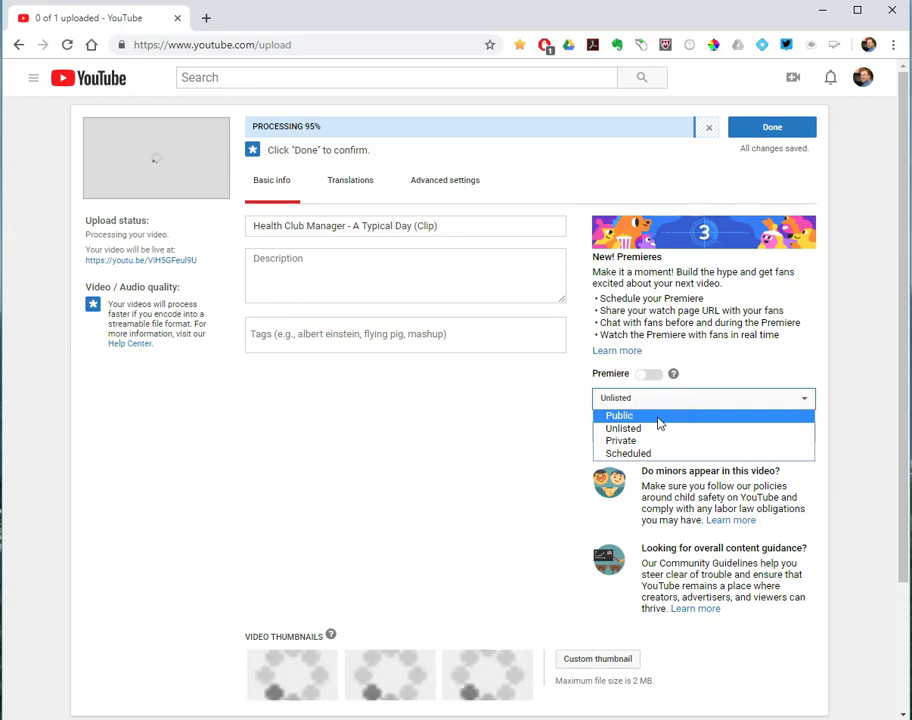
pyautogui.click(650, 430)
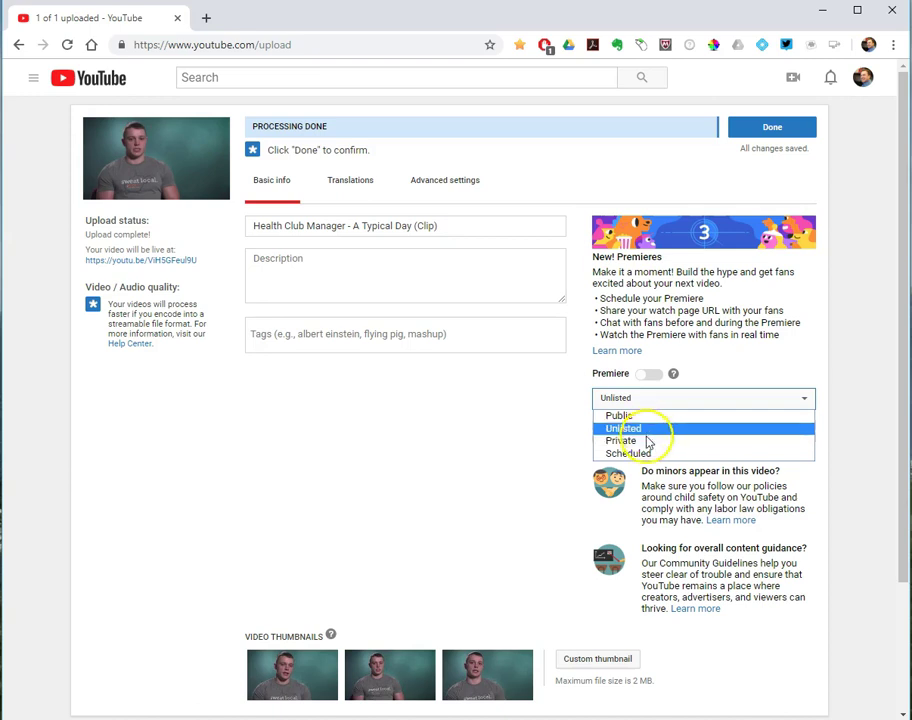
pyautogui.click(651, 430)
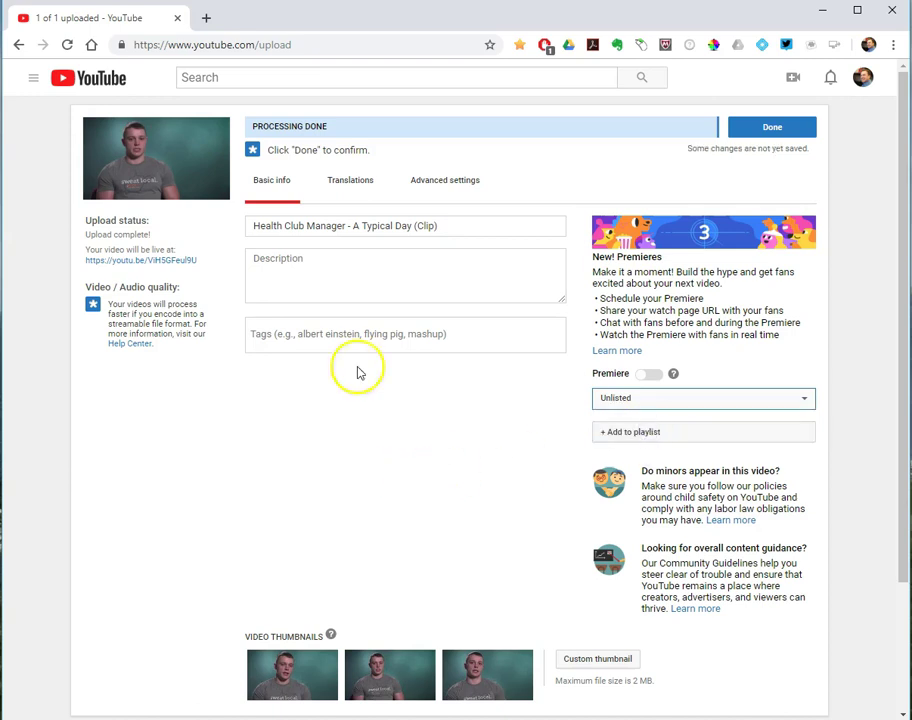
pyautogui.click(755, 128)
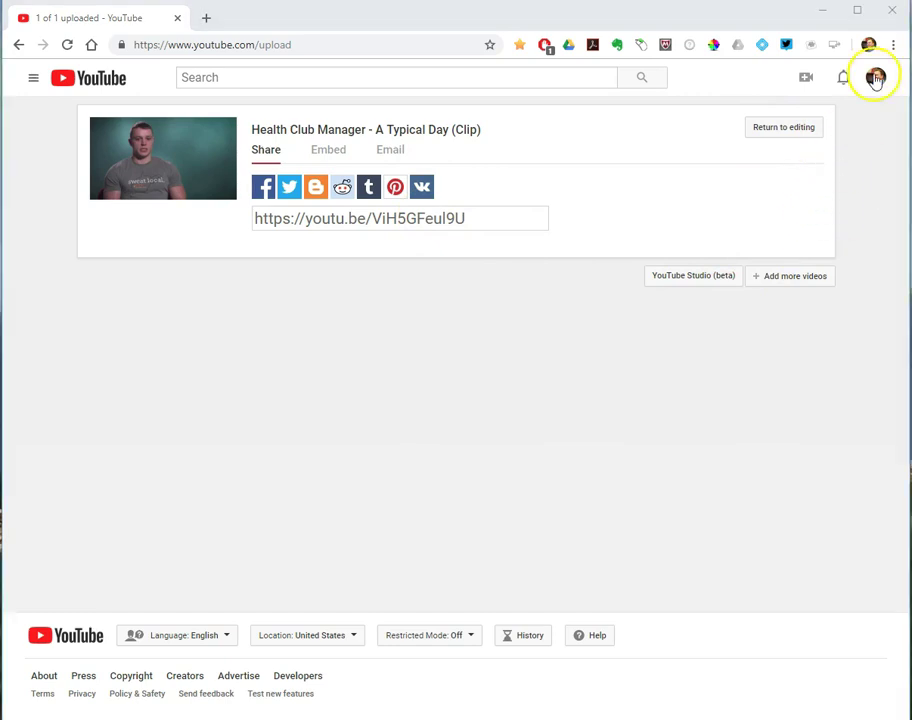
# Switch to YouTube Studio (beta) from the avatar's account menu
pyautogui.click(875, 79)
pyautogui.click(877, 88)
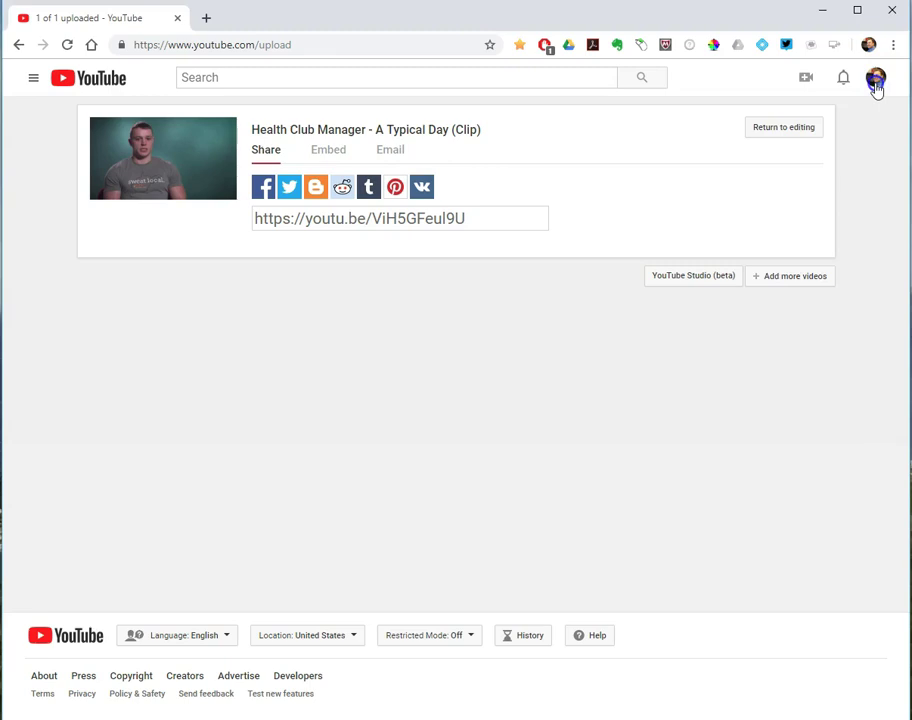
pyautogui.click(876, 88)
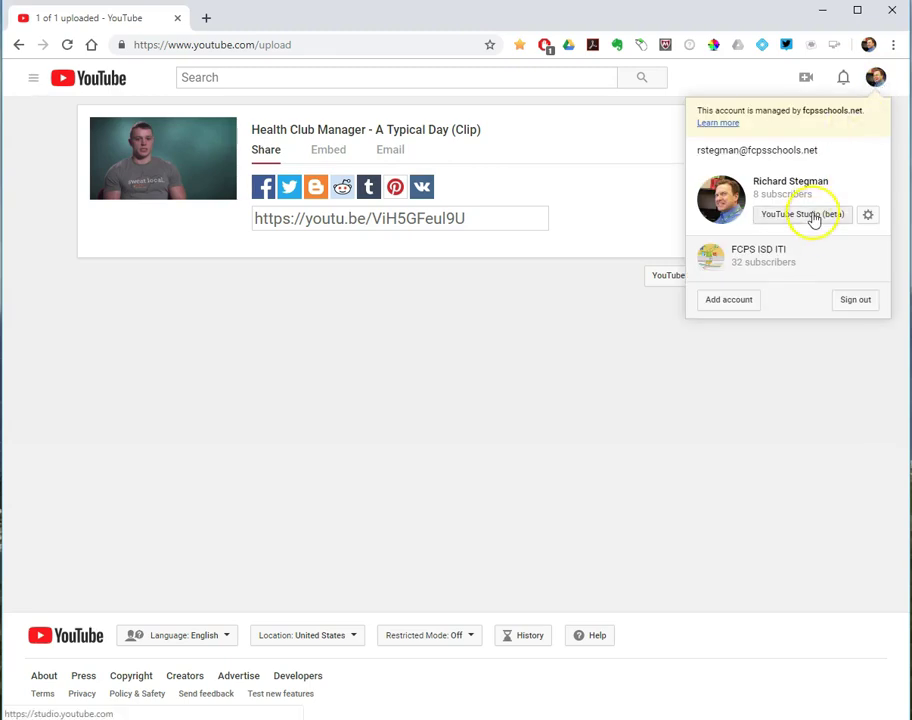
pyautogui.click(877, 88)
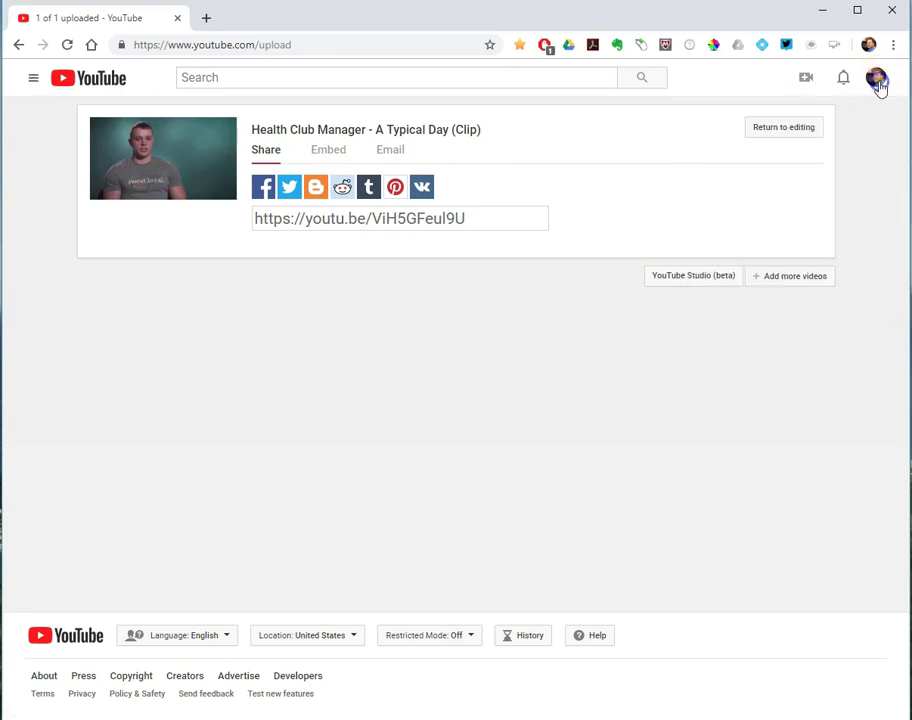
pyautogui.click(877, 88)
pyautogui.click(820, 218)
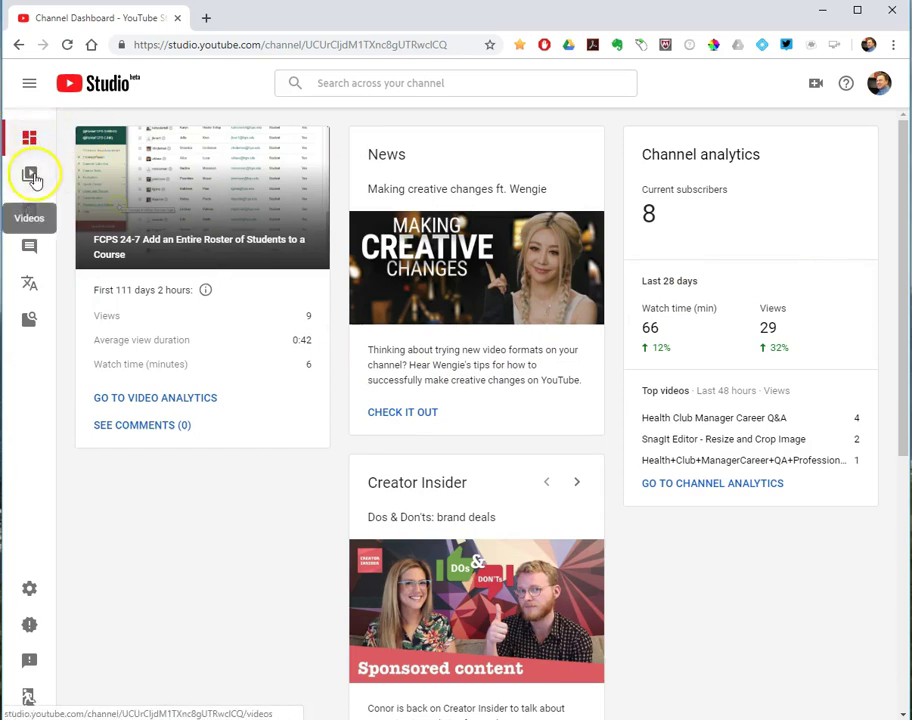
# Open the Videos uploads list and inspect the new clip's visibility and more-actions menus unchanged
pyautogui.click(33, 174)
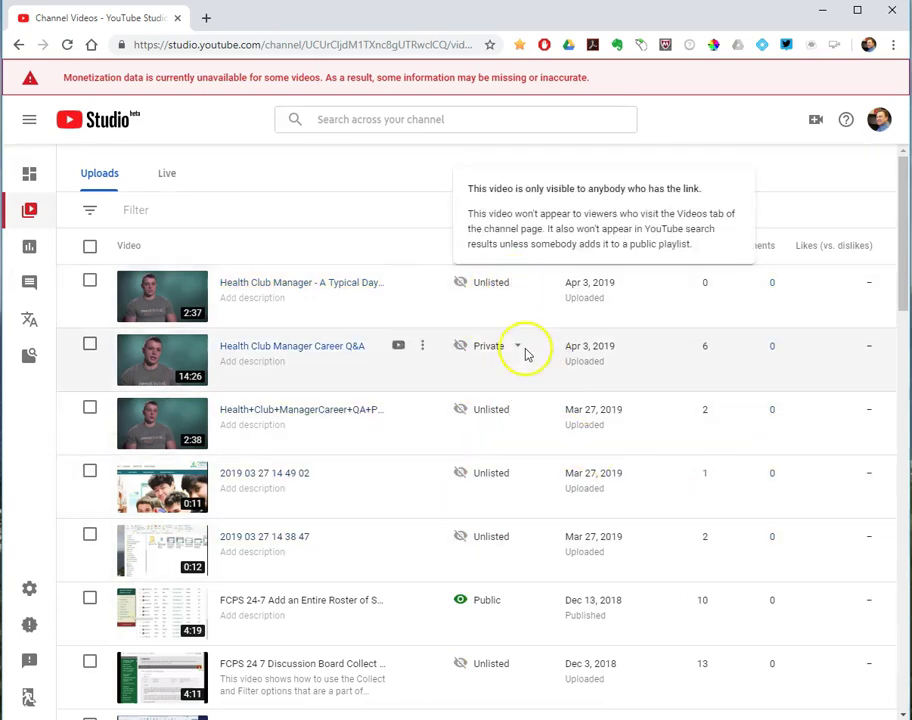
pyautogui.click(524, 290)
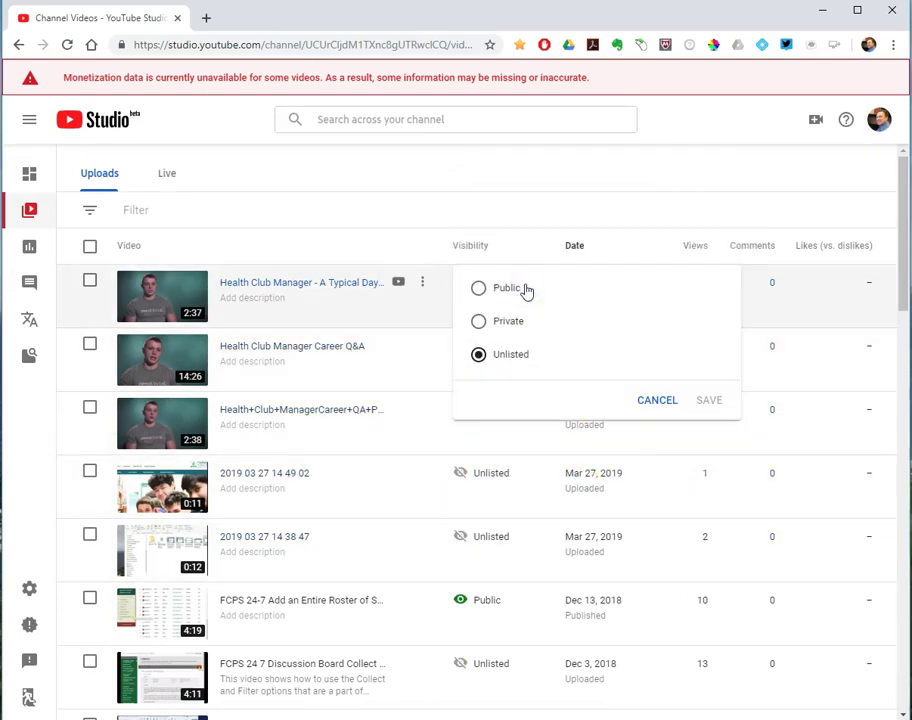
pyautogui.click(516, 330)
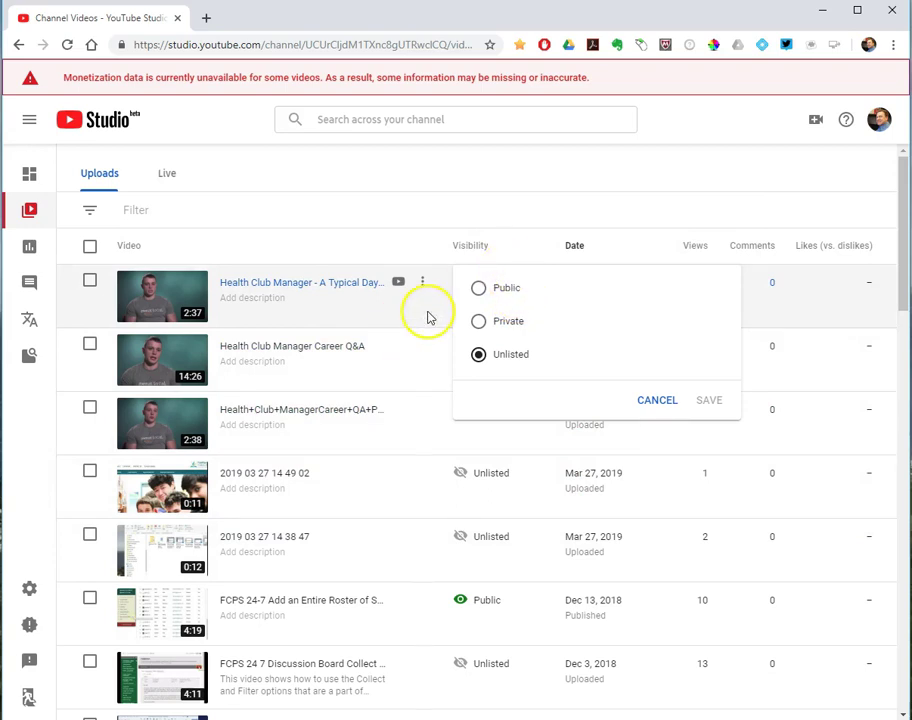
pyautogui.click(637, 245)
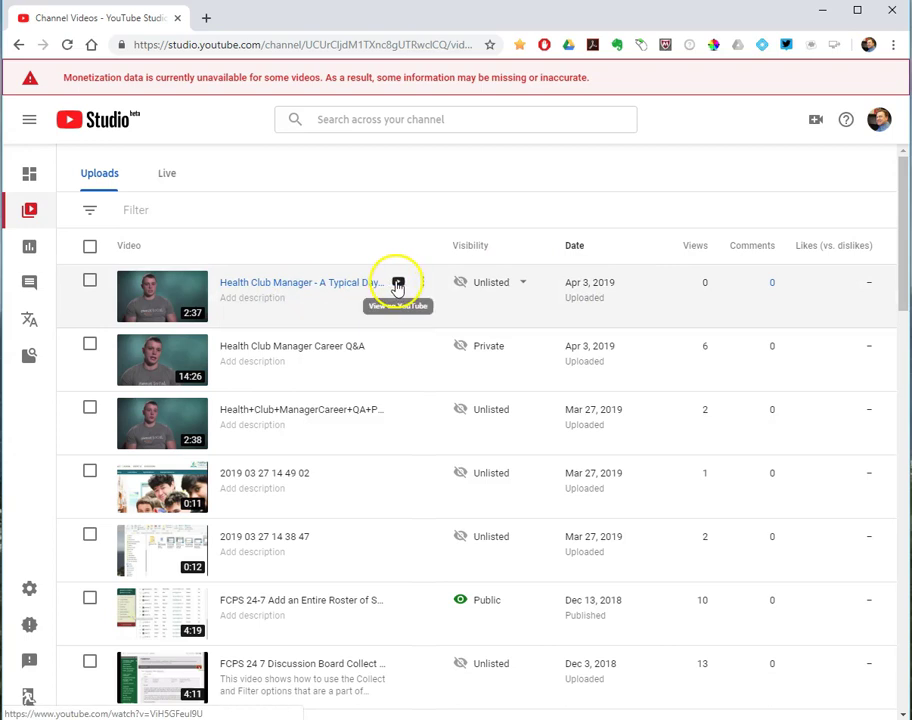
pyautogui.click(421, 285)
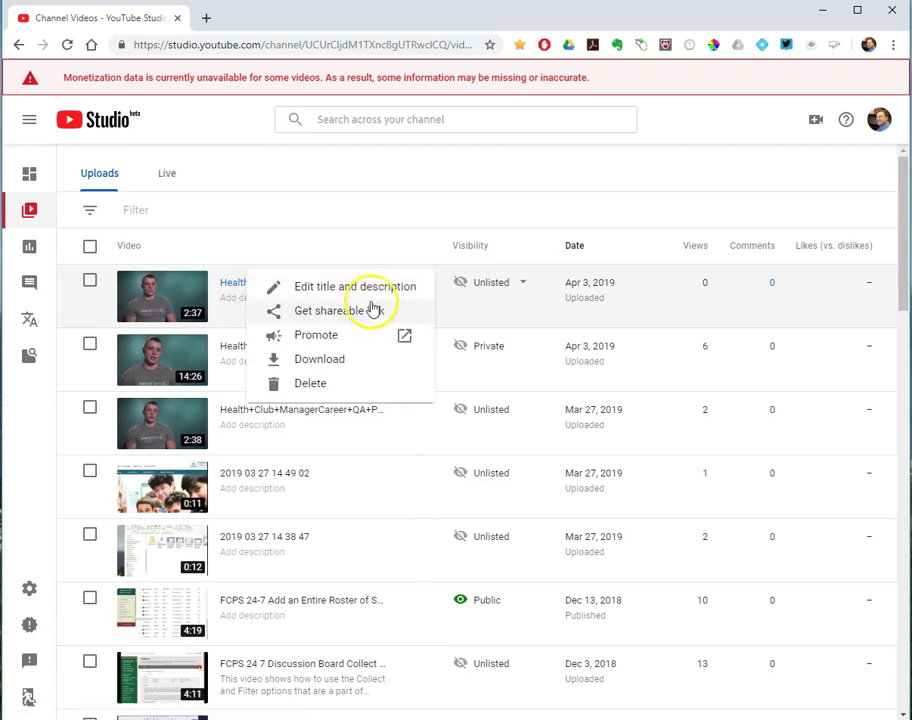
pyautogui.click(372, 249)
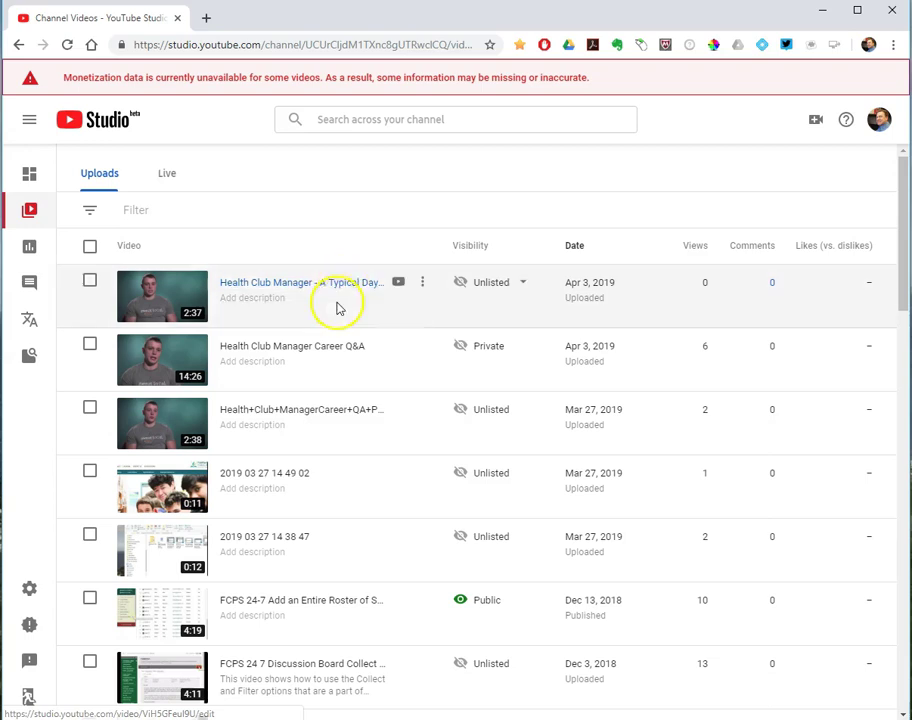
# Open the clip's details page and confirm its visibility remains Unlisted
pyautogui.click(340, 286)
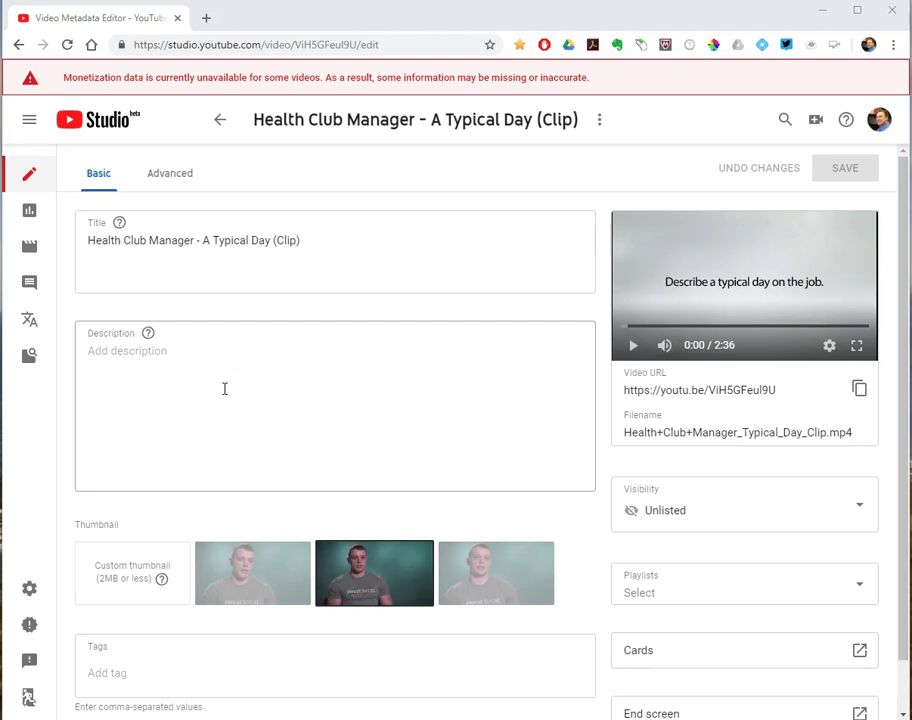
pyautogui.scroll(-1, 226, 404)
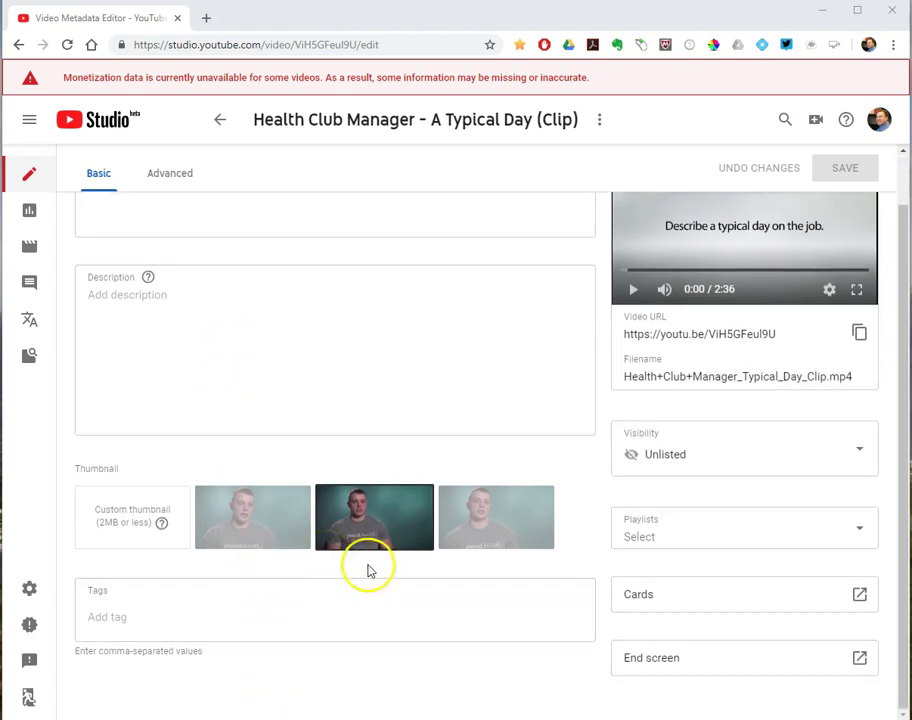
pyautogui.click(677, 459)
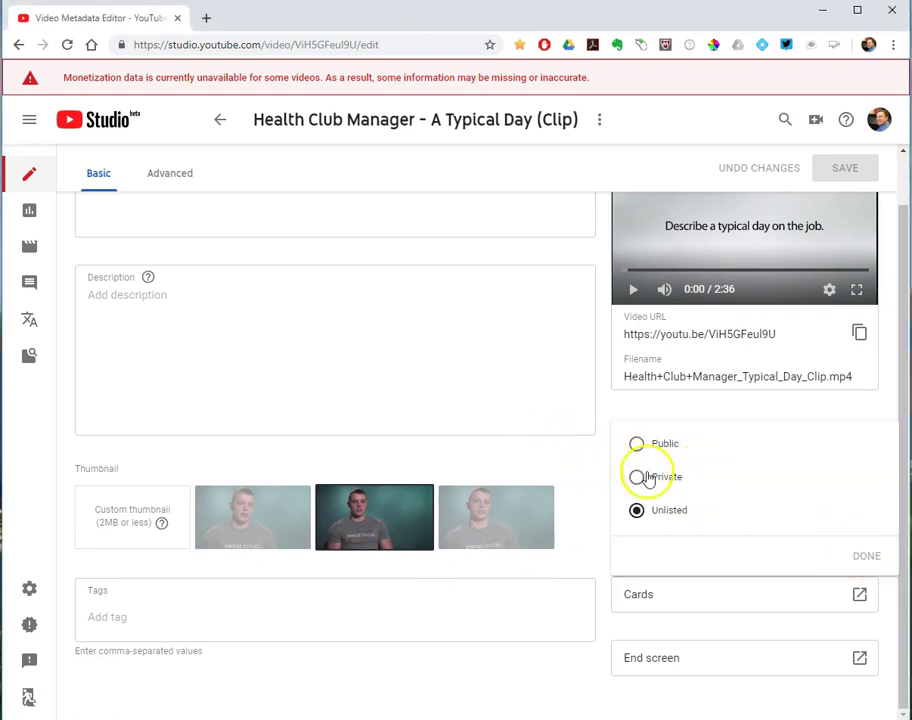
pyautogui.click(582, 466)
pyautogui.scroll(1, 383, 427)
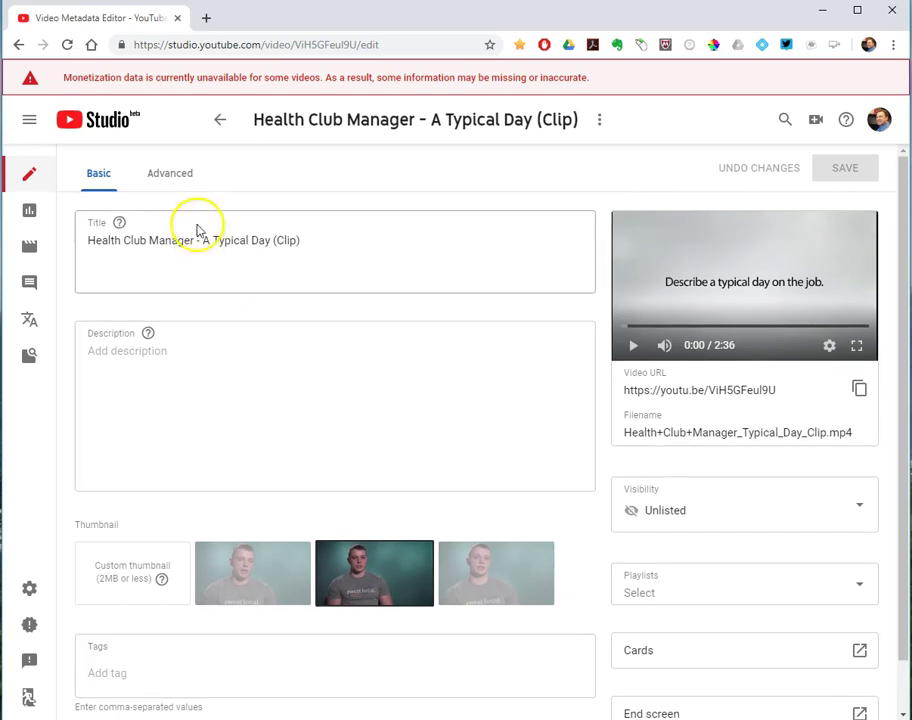
# Review the Advanced tab: Creative Commons - Attribution licence, Education category, embedding allowed
pyautogui.click(173, 174)
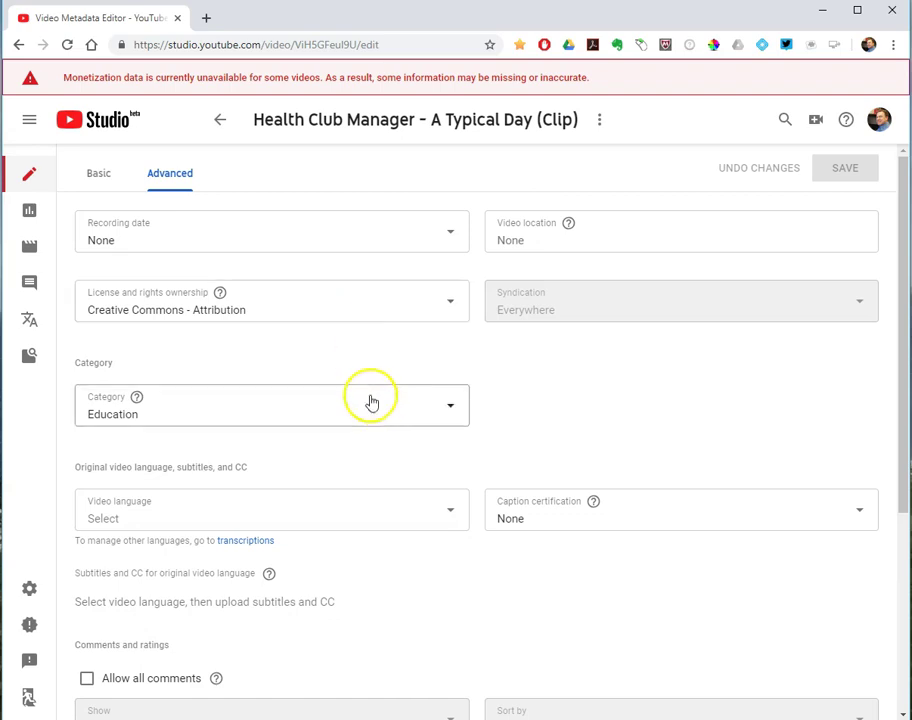
pyautogui.scroll(-3, 391, 411)
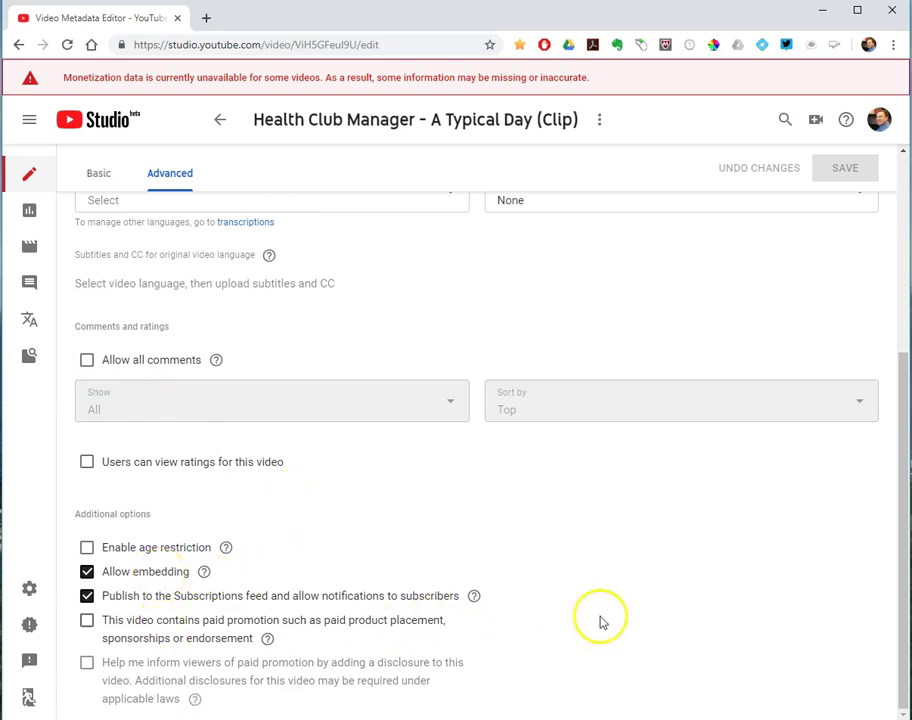
pyautogui.scroll(3, 633, 611)
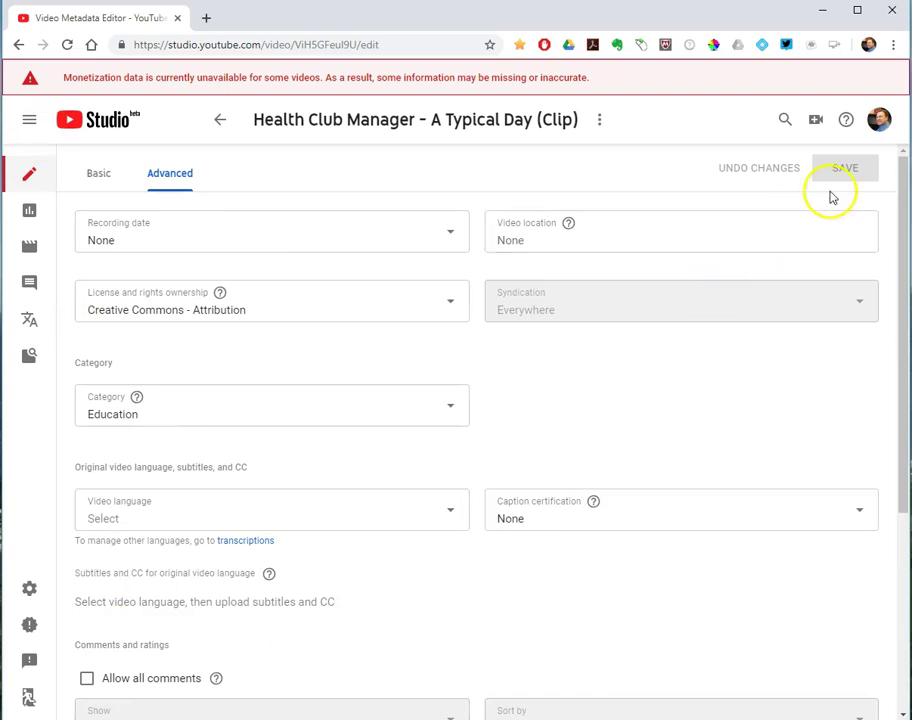